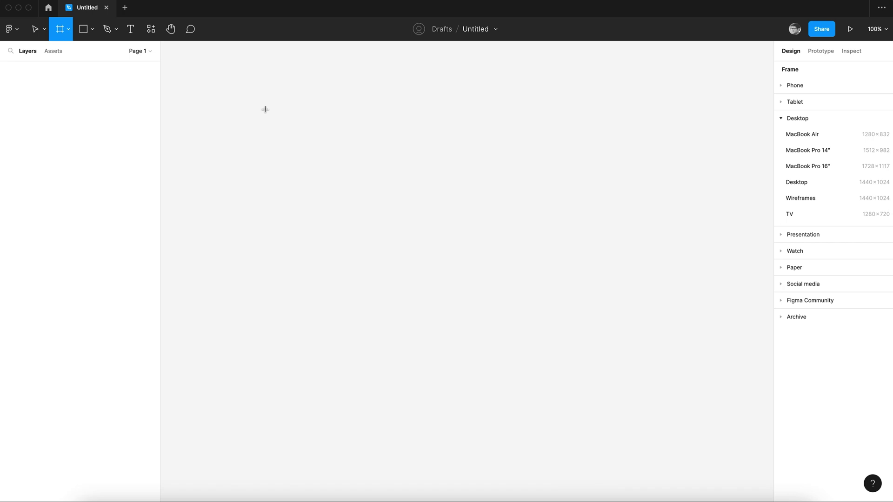
# Step: Draw a new frame and a 32×32 circle inside it
pyautogui.moveTo(265, 108)
pyautogui.mouseDown()
pyautogui.moveTo(487, 214)
pyautogui.moveTo(575, 312)
pyautogui.moveTo(568, 306)
pyautogui.mouseUp()
pyautogui.hotkey('shift', '1')
pyautogui.press('o')
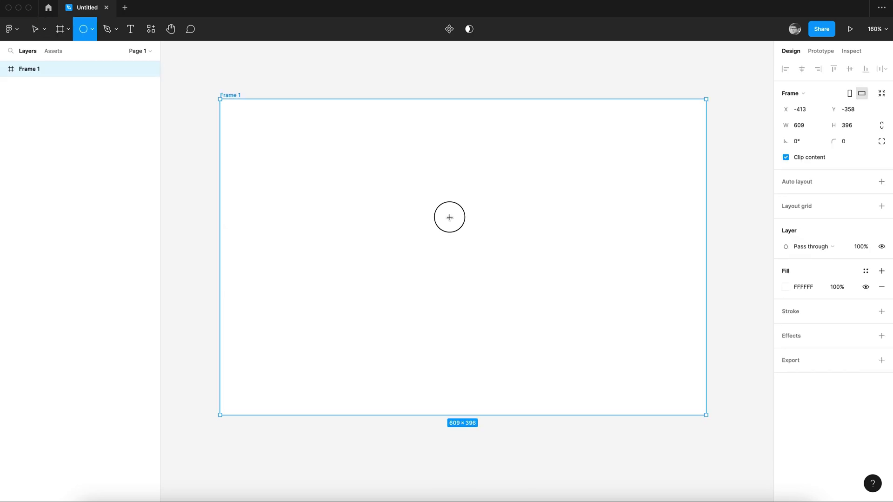
pyautogui.moveTo(449, 217); pyautogui.dragTo(475, 239)
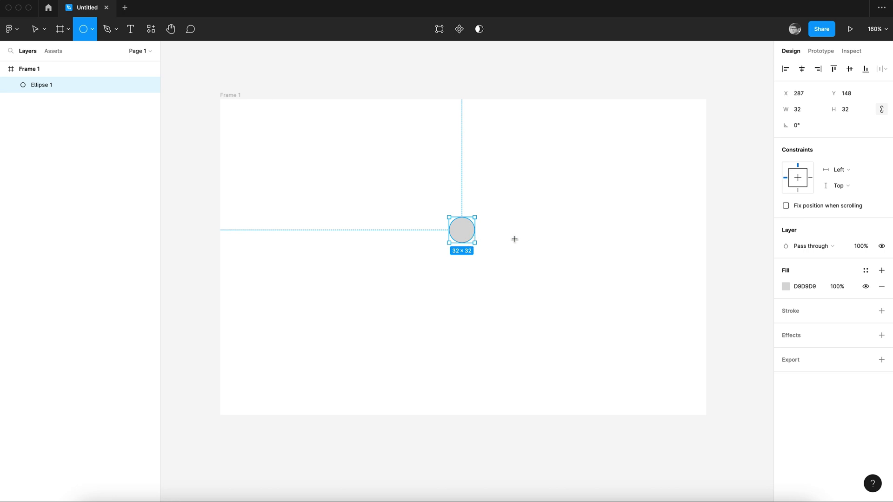
# Step: Give the circle a 4 px black stroke and remove its fill to make a ring
pyautogui.click(881, 311)
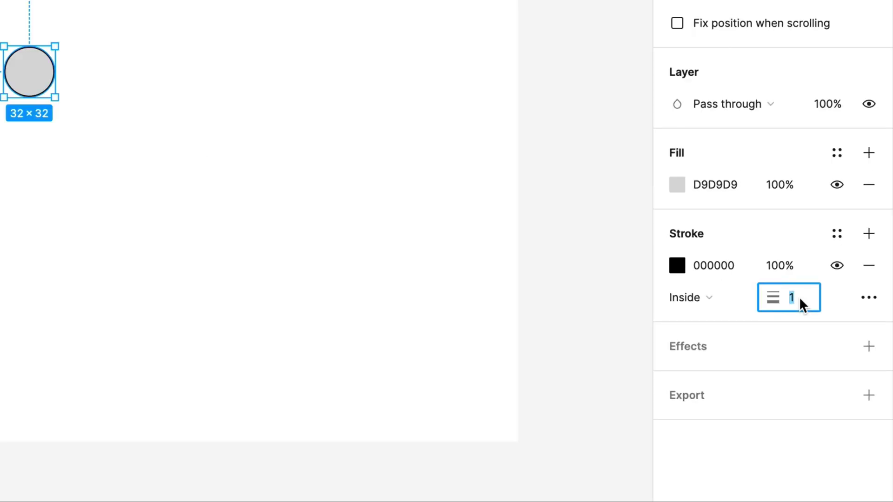
pyautogui.press('Up')
pyautogui.press('Up')
pyautogui.press('Up')
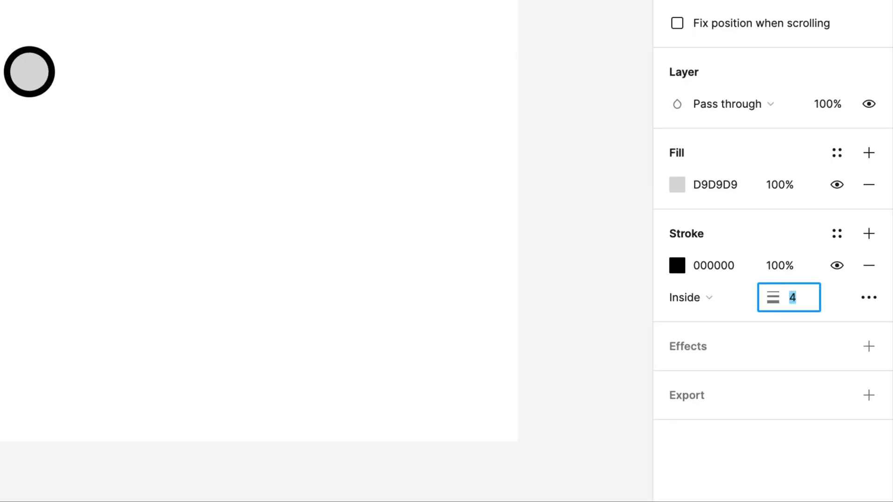
pyautogui.press('Return')
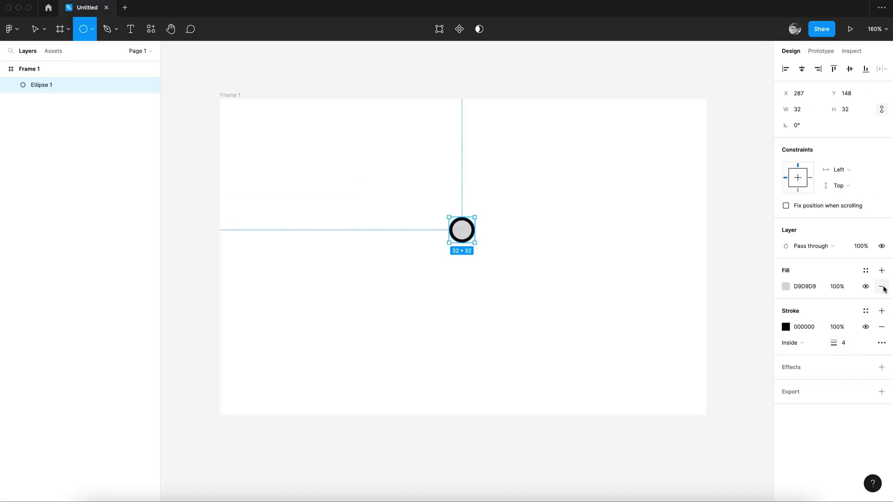
pyautogui.click(882, 287)
pyautogui.scroll(4, 519, 245)
# Step: Pen-draw a magnifier handle with a 5 px round-capped stroke and adjust its end point
pyautogui.press('p')
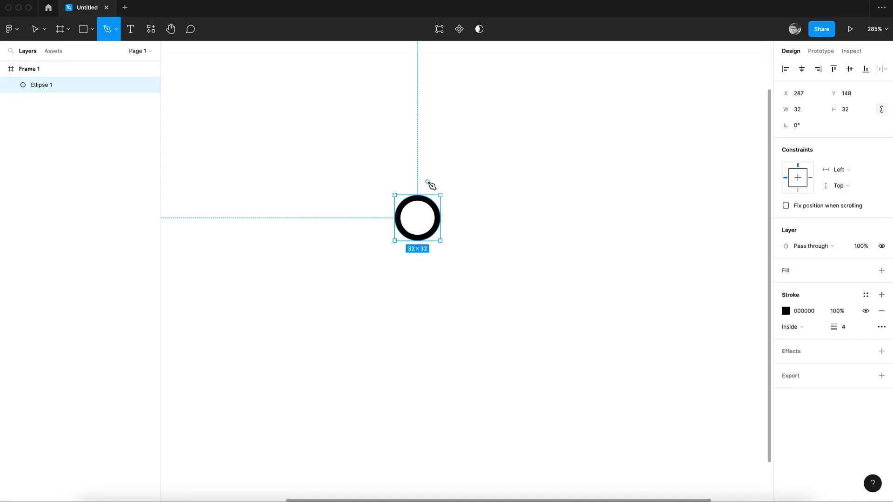
pyautogui.click(434, 238)
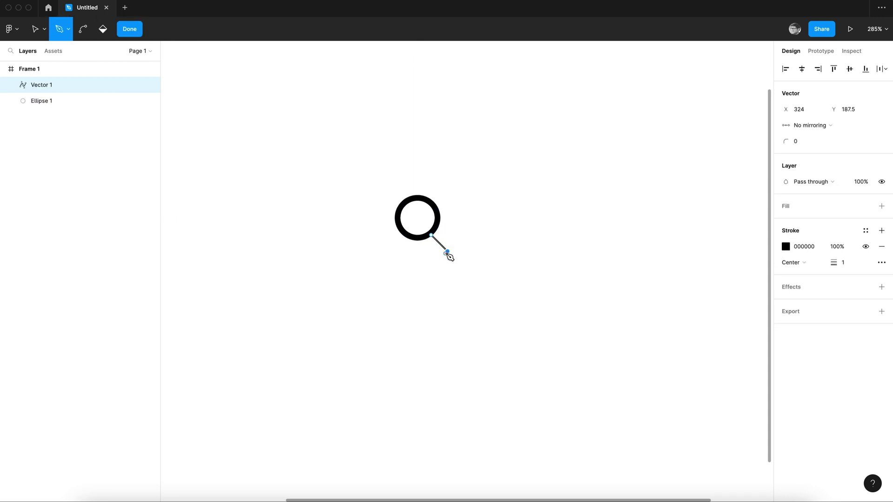
pyautogui.press('Escape')
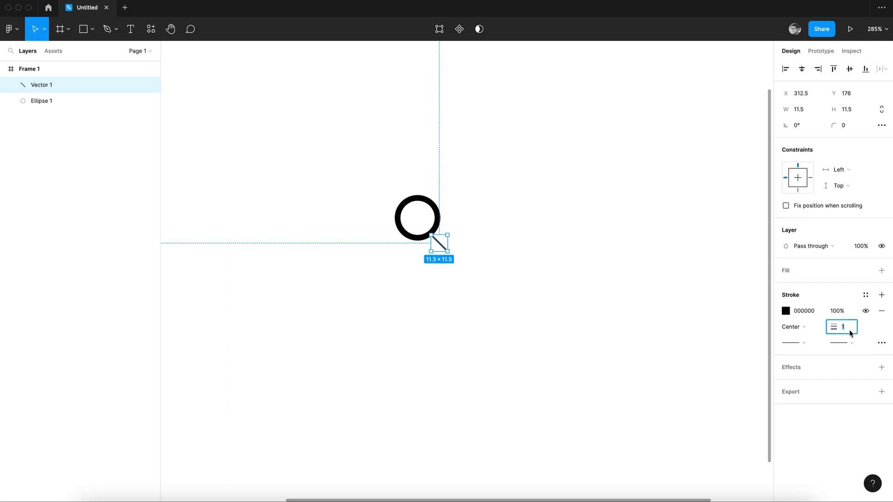
pyautogui.write('3')
pyautogui.press('Return')
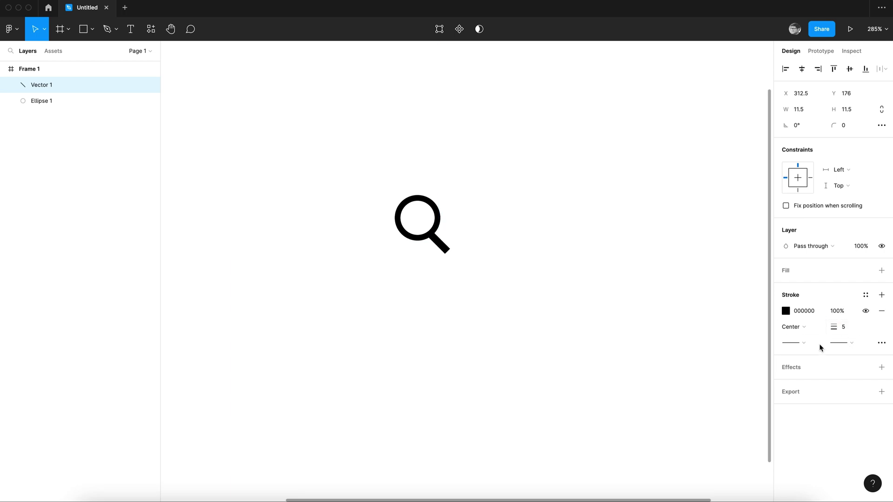
pyautogui.click(840, 342)
pyautogui.click(825, 423)
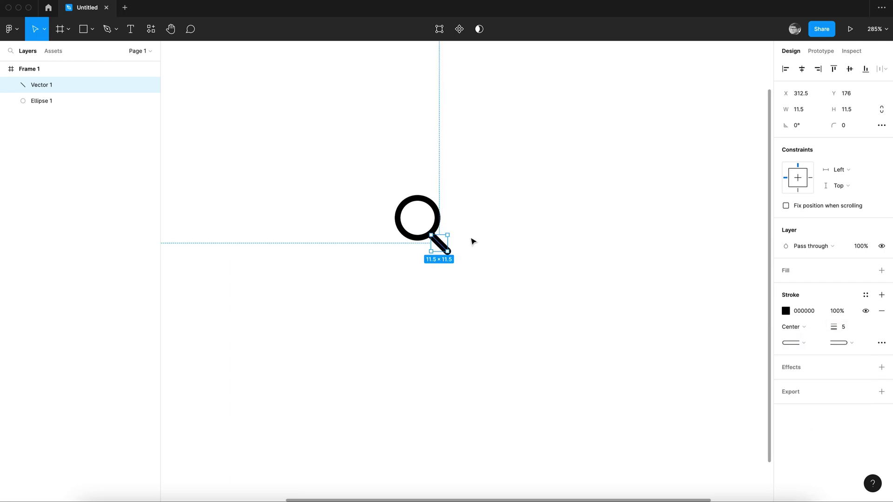
pyautogui.doubleClick(446, 245)
pyautogui.scroll(5, 438, 271)
pyautogui.scroll(2, 467, 230)
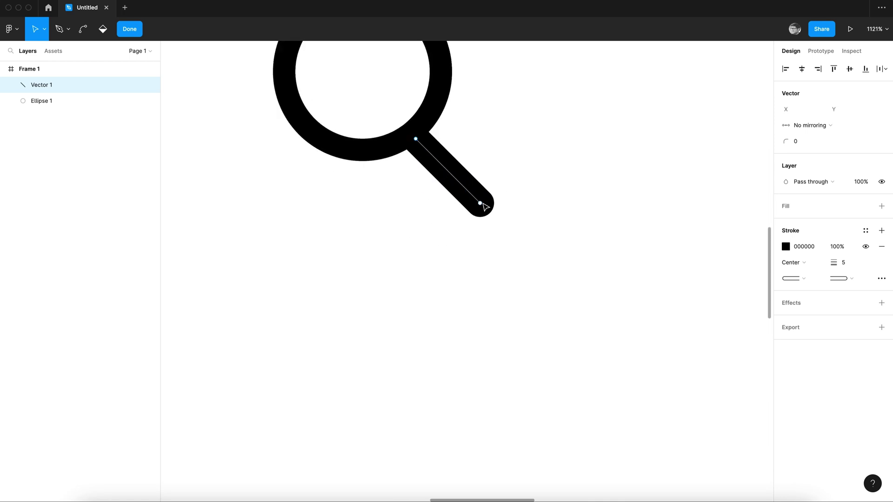
pyautogui.moveTo(482, 205); pyautogui.dragTo(478, 213)
pyautogui.click(492, 230)
pyautogui.scroll(-5, 493, 229)
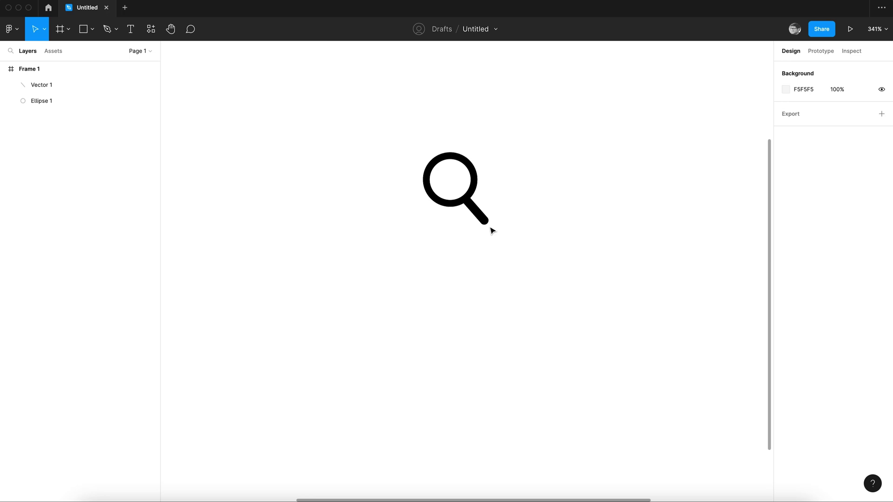
pyautogui.scroll(-1, 419, 245)
# Step: Outline and flatten ring and handle into one icon, centred vertically in the frame
pyautogui.hotkey('ctrl', 'a')
pyautogui.hotkey('ctrl', 'e')
pyautogui.hotkey('shift', '1')
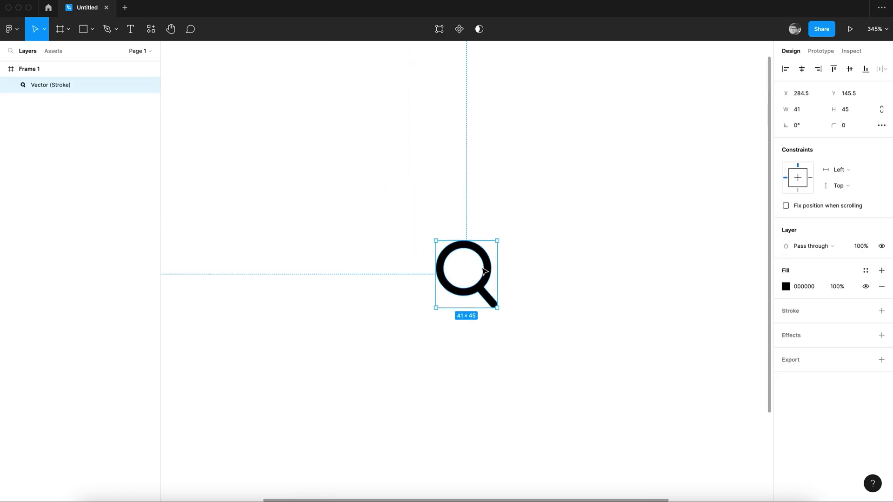
pyautogui.click(510, 259)
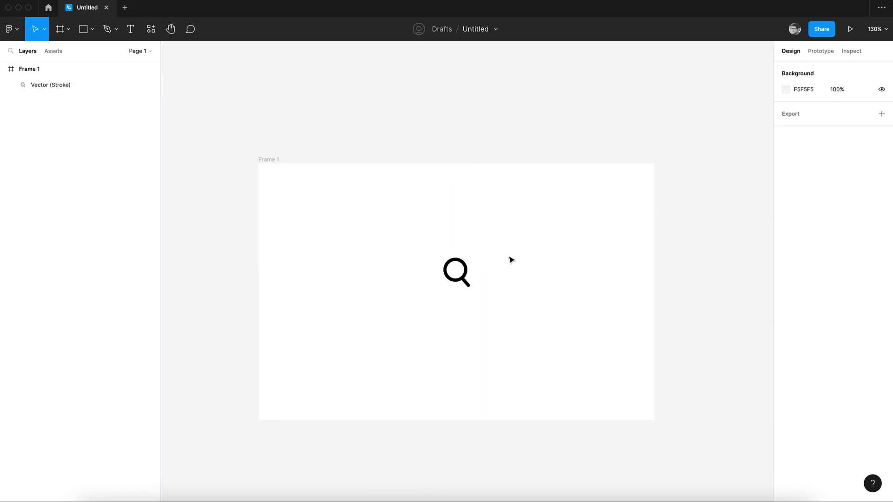
pyautogui.click(466, 279)
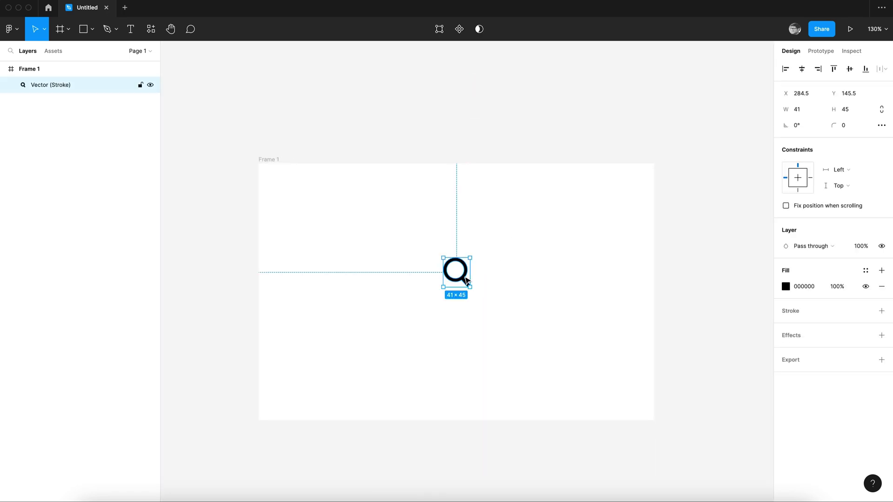
pyautogui.click(848, 69)
pyautogui.scroll(-2, 418, 252)
# Step: Move the magnifier left and pen-draw two crossing lines forming an X icon
pyautogui.moveTo(417, 248); pyautogui.dragTo(333, 250)
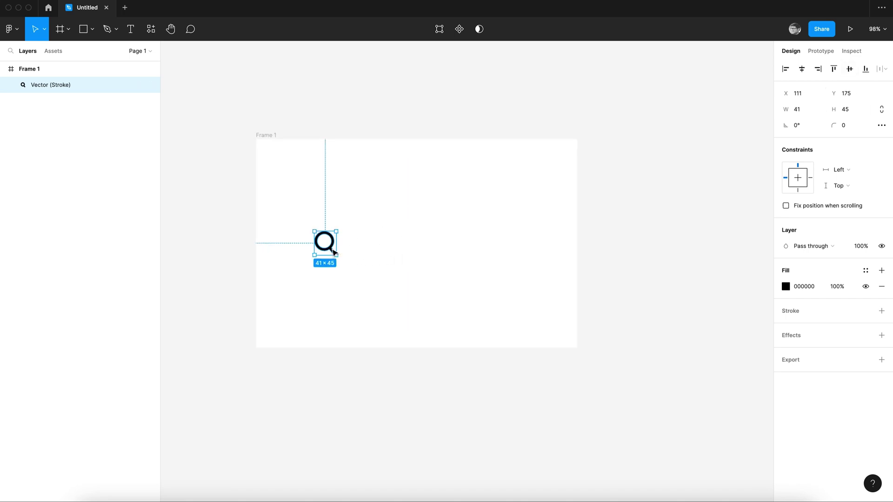
pyautogui.scroll(3, 379, 244)
pyautogui.press('p')
pyautogui.click(495, 229)
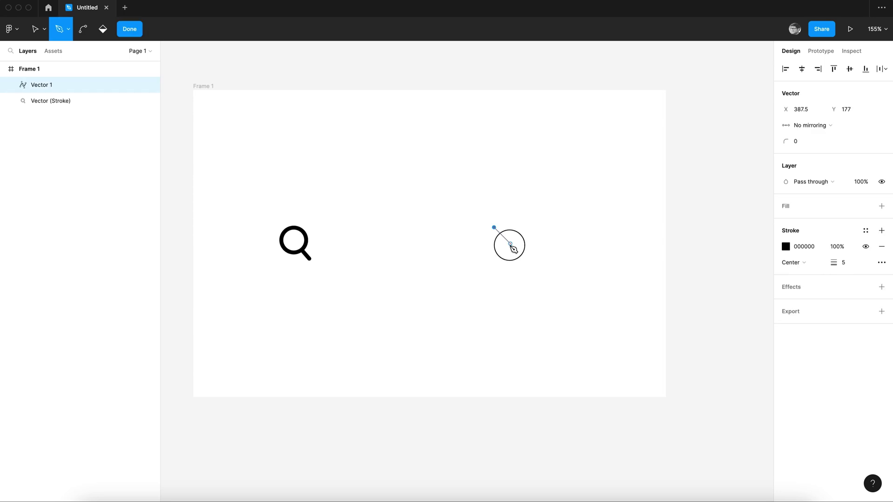
pyautogui.click(511, 246)
pyautogui.press('Escape')
pyautogui.scroll(3, 523, 247)
pyautogui.hotkey('ctrl', 'd')
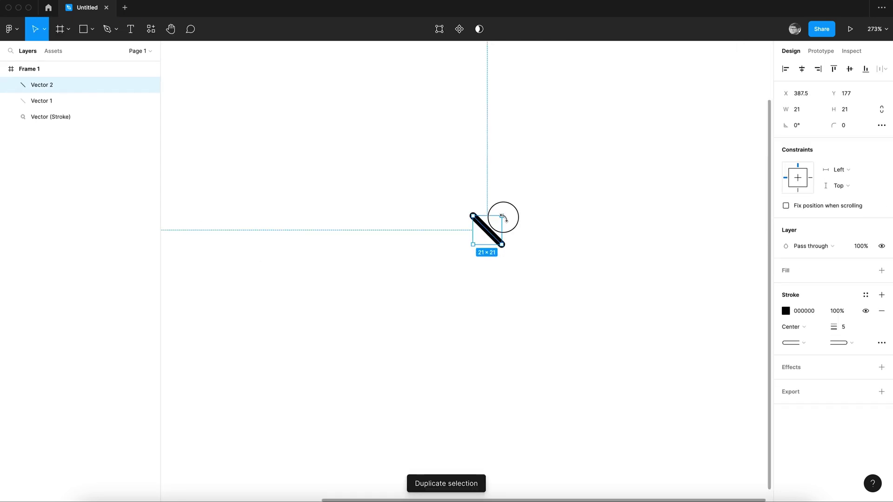
pyautogui.moveTo(502, 217); pyautogui.dragTo(515, 253)
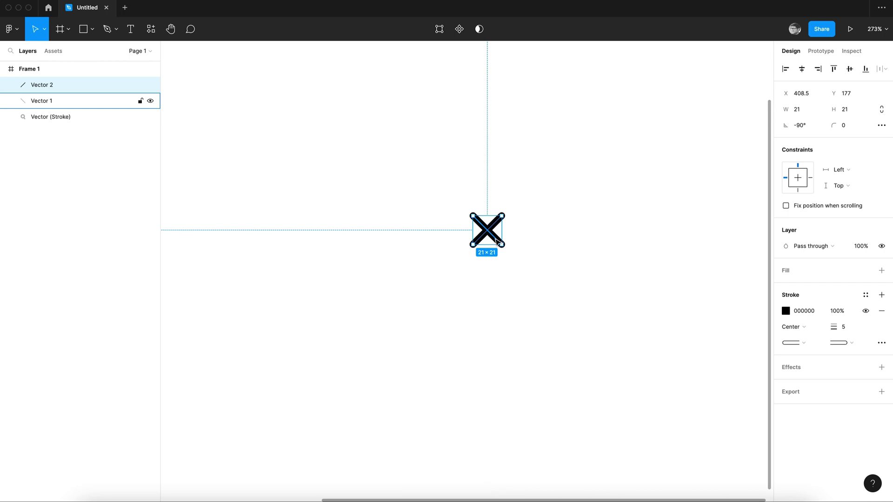
# Step: Outline the strokes of both the X and magnifier icons
pyautogui.keyDown('shift'); pyautogui.click(496, 240); pyautogui.keyUp('shift')
pyautogui.scroll(-2, 526, 241)
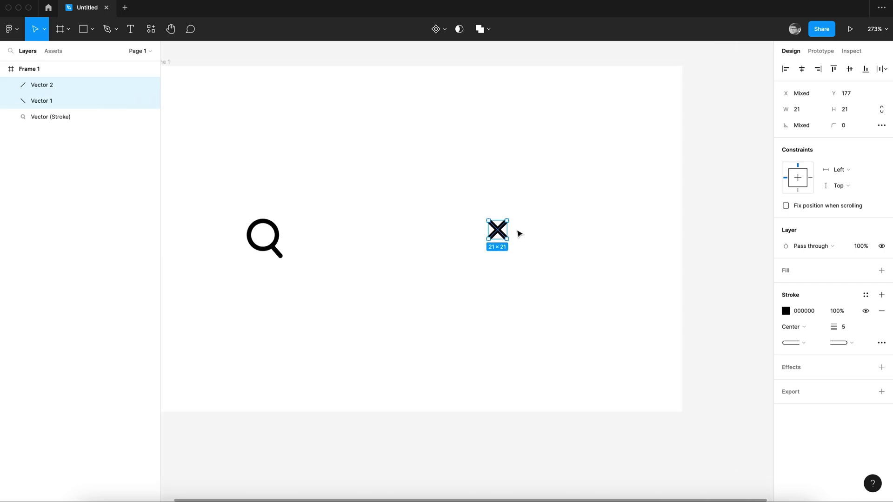
pyautogui.hotkey('ctrl', 'e')
pyautogui.hotkey('ctrl', 'z')
pyautogui.scroll(2, 520, 233)
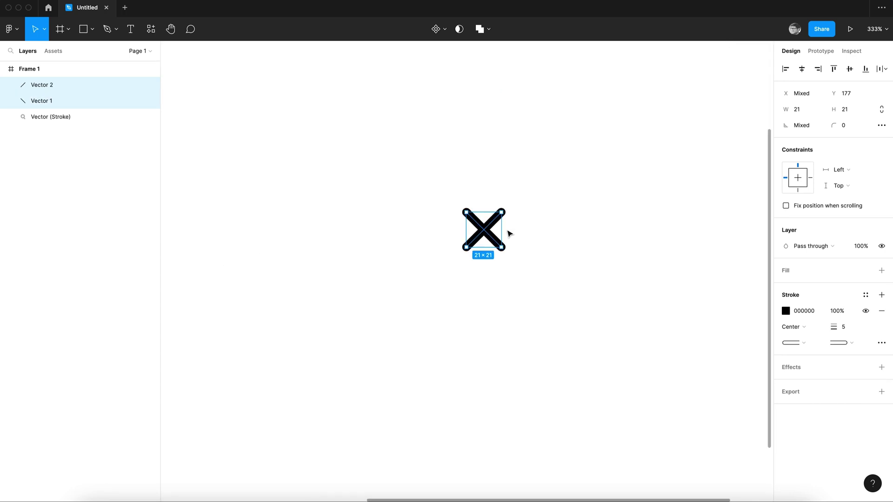
pyautogui.scroll(1, 509, 233)
pyautogui.scroll(-3, 513, 229)
pyautogui.hotkey('ctrl', 'alt', 'o')
pyautogui.press('r')
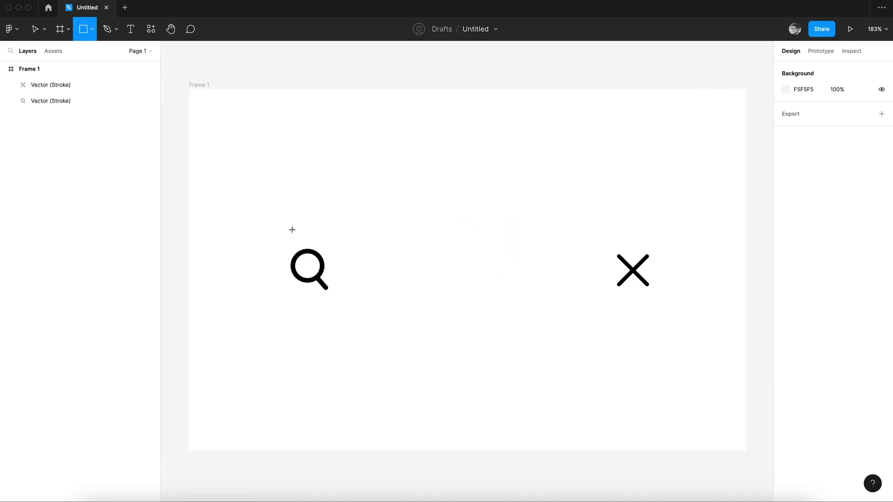
# Step: Draw a grey bar across both icons, send it behind them, and round its corners to 50
pyautogui.moveTo(275, 236); pyautogui.dragTo(681, 305)
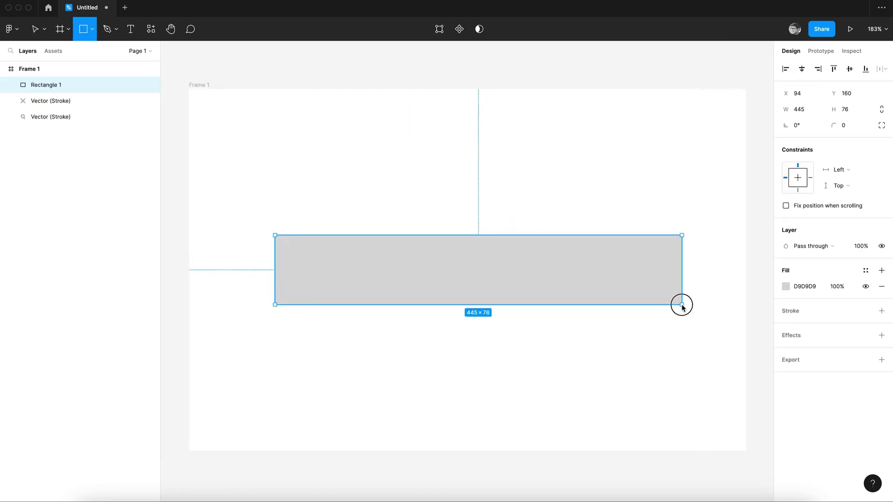
pyautogui.hotkey('ctrl', 'shift', '[')
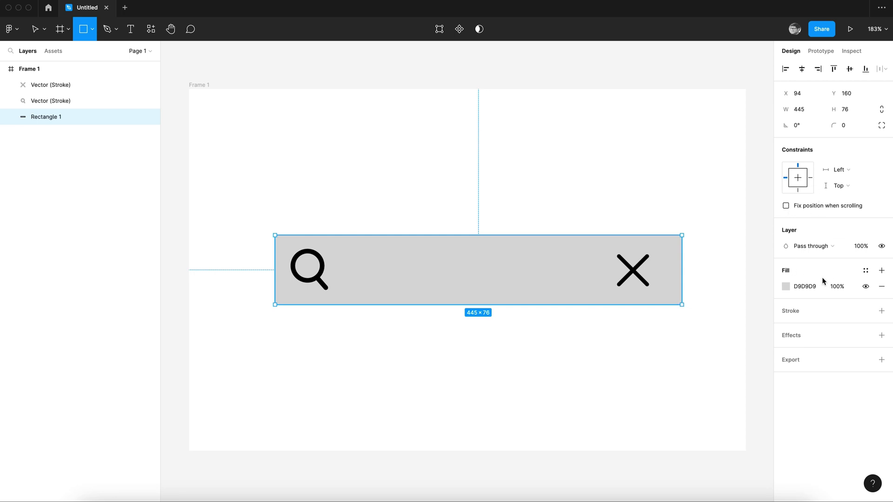
pyautogui.click(844, 125)
pyautogui.hotkey('shift', 'Up')
pyautogui.hotkey('shift', 'Up')
pyautogui.hotkey('shift', 'Up')
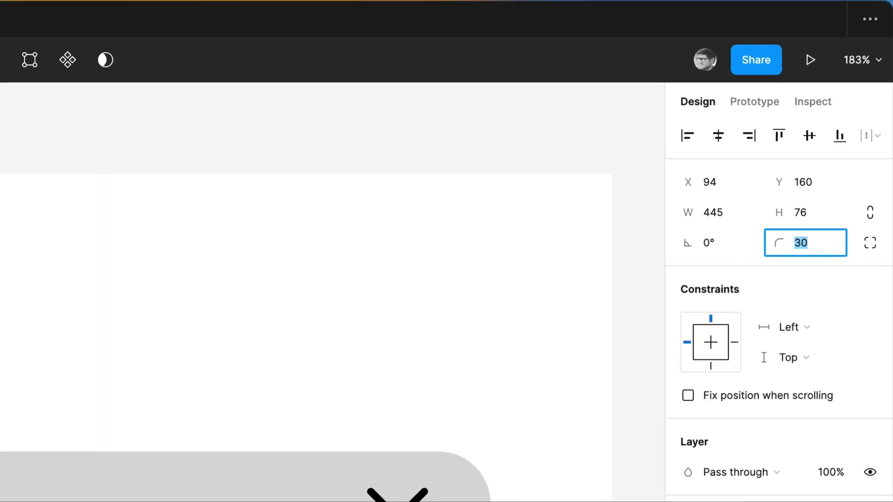
pyautogui.hotkey('shift', 'Up')
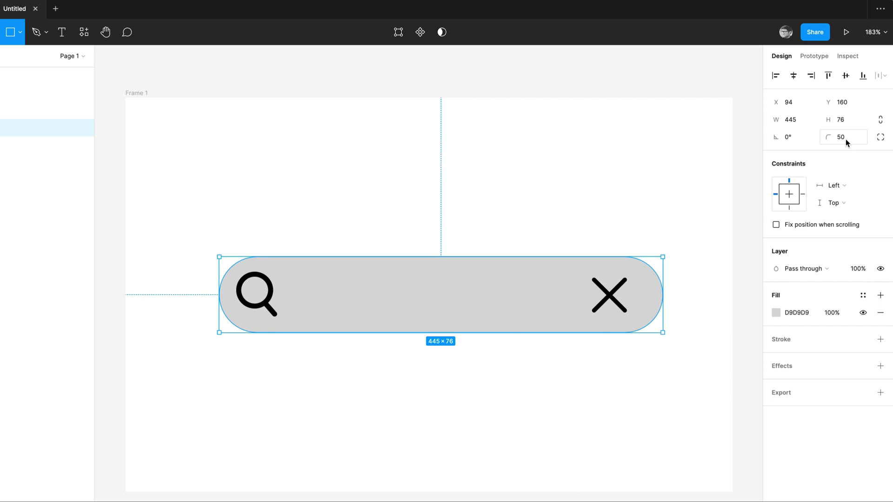
# Step: Select the X and magnifier icons in turn to check them, then clear the selection
pyautogui.click(495, 393)
pyautogui.scroll(-3, 423, 361)
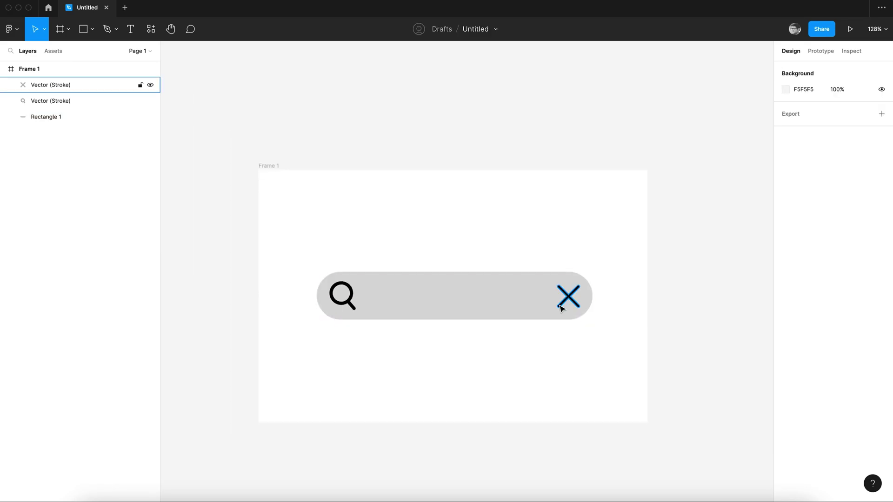
pyautogui.click(562, 296)
pyautogui.click(454, 365)
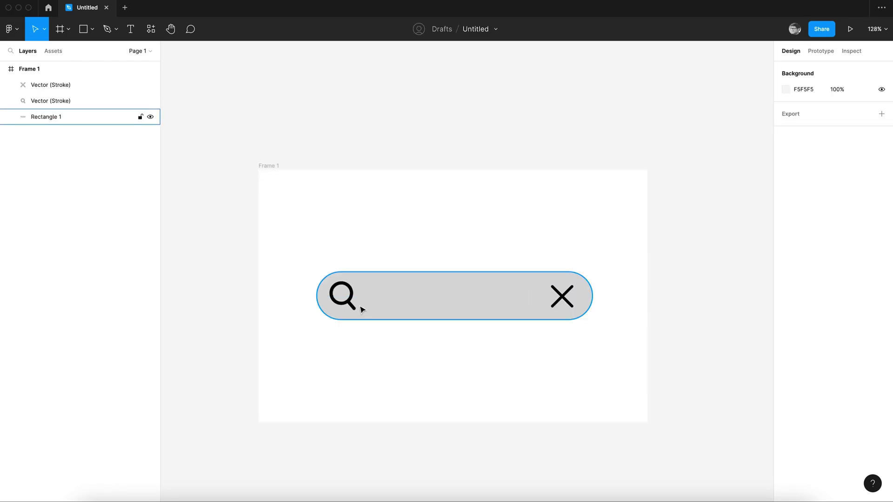
pyautogui.click(348, 301)
pyautogui.click(381, 387)
pyautogui.scroll(1, 350, 339)
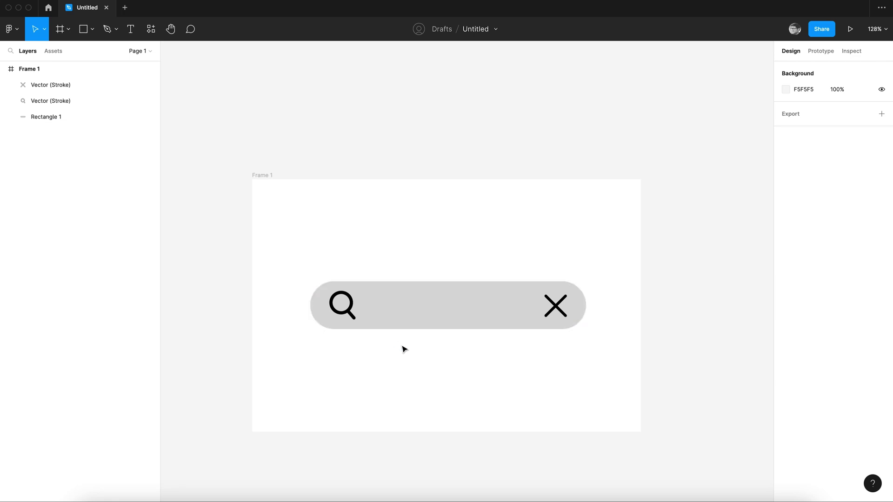
# Step: Place 'Search Something' text in the bar and set it in Open Sans
pyautogui.click(392, 308)
pyautogui.press('t')
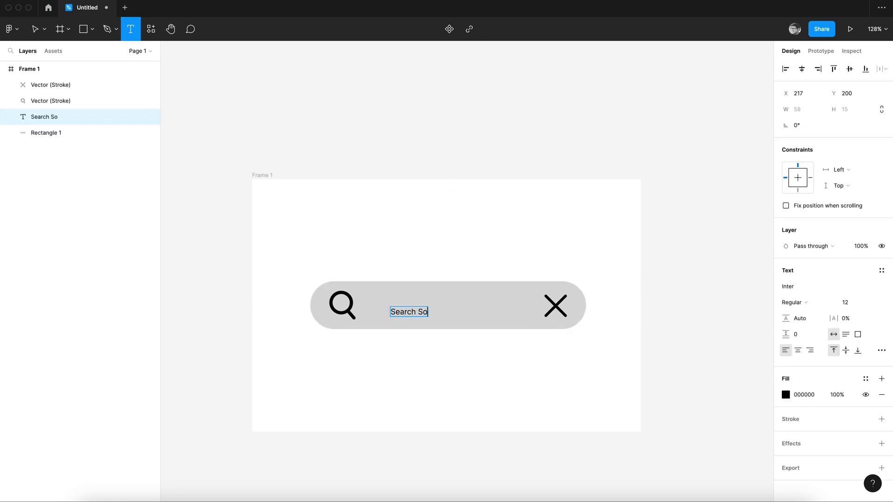
pyautogui.press('Escape')
pyautogui.keyDown('ctrl'); pyautogui.scroll(1, 388, 293); pyautogui.keyUp('ctrl')
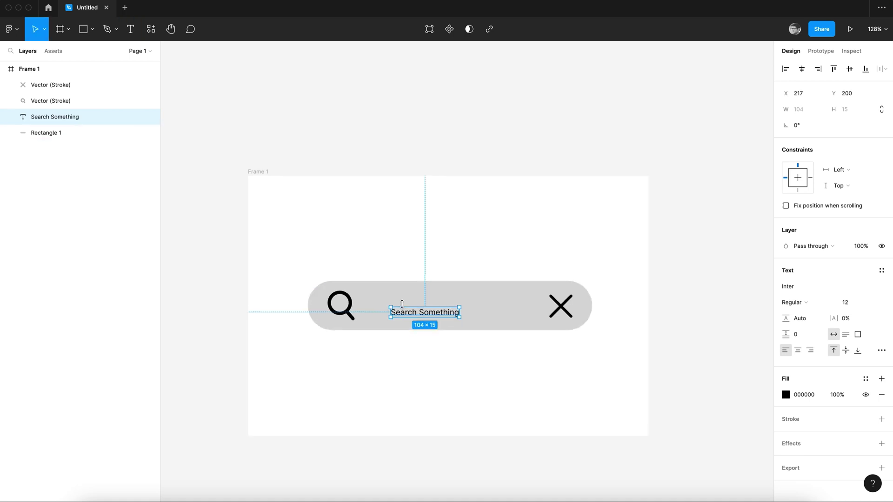
pyautogui.click(817, 286)
pyautogui.write('Open Sans')
pyautogui.press('Return')
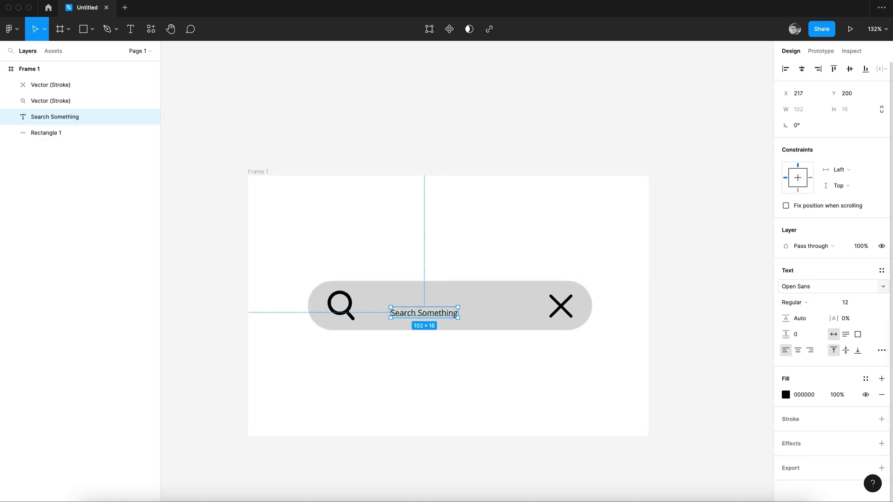
pyautogui.click(845, 302)
pyautogui.press('Up')
pyautogui.press('Up')
pyautogui.press('Up')
pyautogui.press('Up')
pyautogui.press('Up')
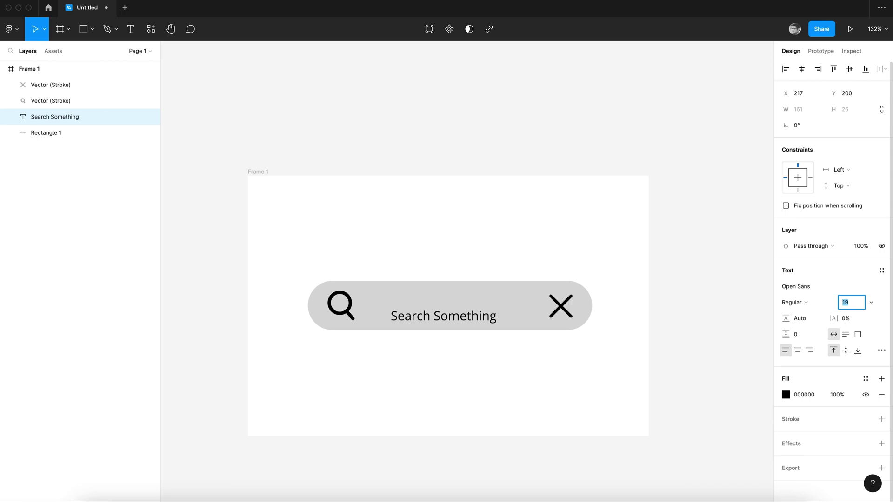
pyautogui.press('Up')
pyautogui.press('Up')
pyautogui.press('Up')
pyautogui.press('Return')
pyautogui.hotkey('ctrl', 'shift', '.')
pyautogui.hotkey('ctrl', 'shift', '.')
pyautogui.hotkey('ctrl', 'shift', '.')
pyautogui.hotkey('ctrl', 'shift', '.')
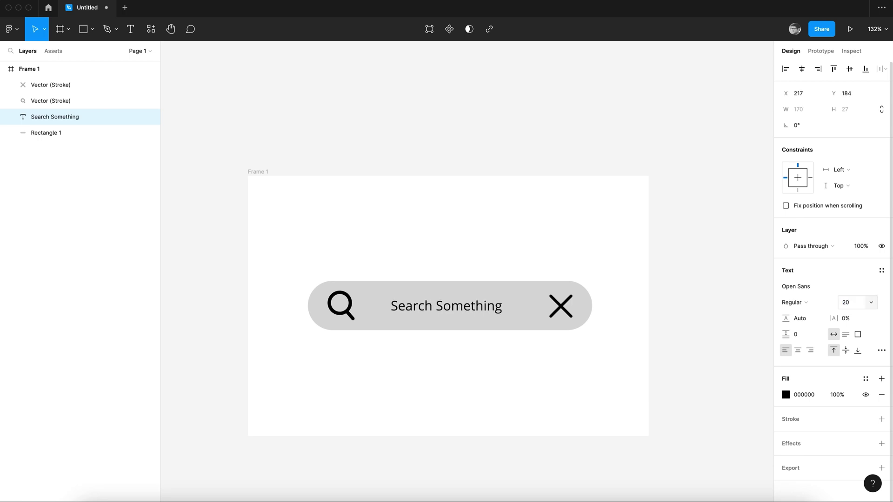
# Step: Raise the text size to 30 and nudge it into place beside the magnifier
pyautogui.click(851, 302)
pyautogui.press('Escape')
pyautogui.hotkey('shift', 'Left')
pyautogui.hotkey('shift', 'Left')
pyautogui.hotkey('shift', 'Left')
pyautogui.press('Up')
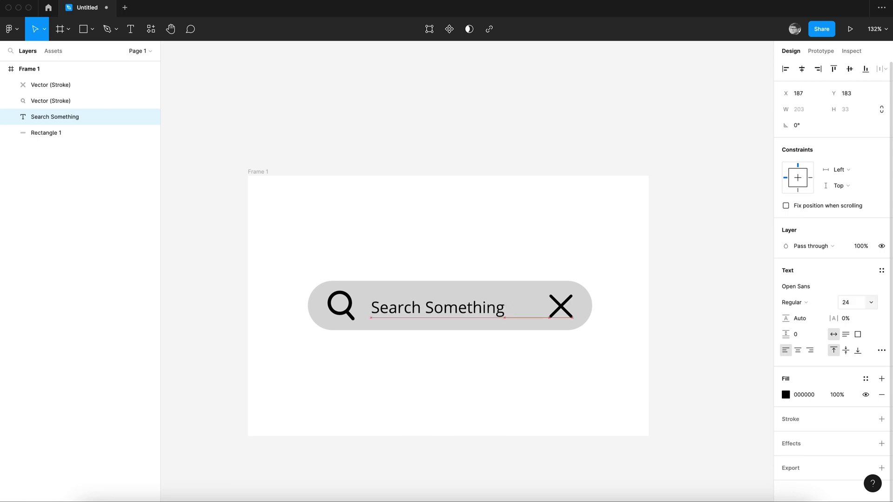
pyautogui.press('Up')
pyautogui.press('Up')
pyautogui.press('Up')
pyautogui.hotkey('ctrl', 'shift', '.')
pyautogui.hotkey('ctrl', 'shift', '.')
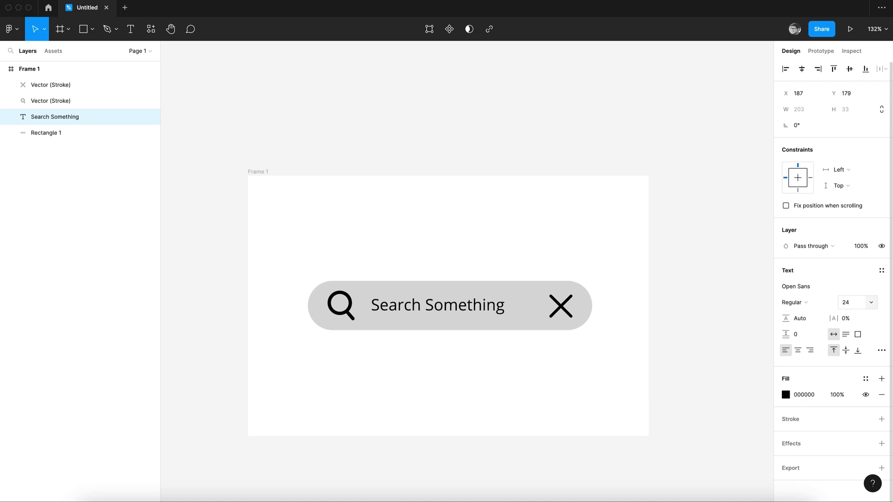
pyautogui.click(851, 302)
pyautogui.press('Up')
pyautogui.press('Up')
pyautogui.press('Up')
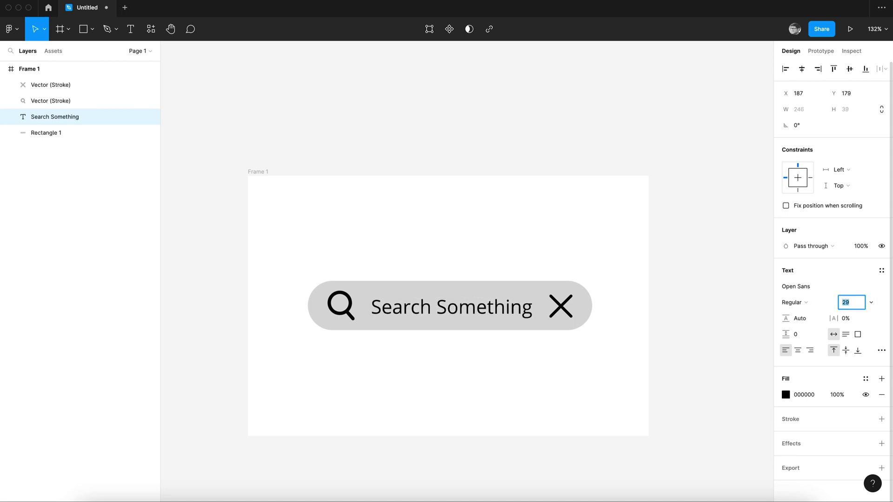
pyautogui.press('Up')
pyautogui.press('Escape')
pyautogui.press('Left')
pyautogui.press('Left')
pyautogui.press('Left')
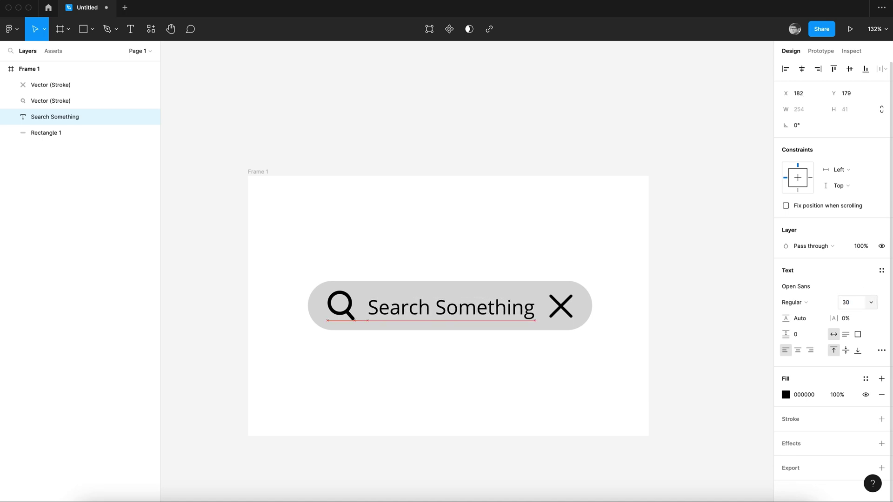
pyautogui.press('Left')
pyautogui.press('Left')
pyautogui.press('Up')
pyautogui.press('Up')
# Step: Widen the grey bar, shift the X right, and fade the text to 40% opacity
pyautogui.click(588, 306)
pyautogui.moveTo(588, 307); pyautogui.dragTo(613, 306)
pyautogui.click(562, 311)
pyautogui.hotkey('shift', 'Right')
pyautogui.hotkey('shift', 'Right')
pyautogui.hotkey('shift', 'Right')
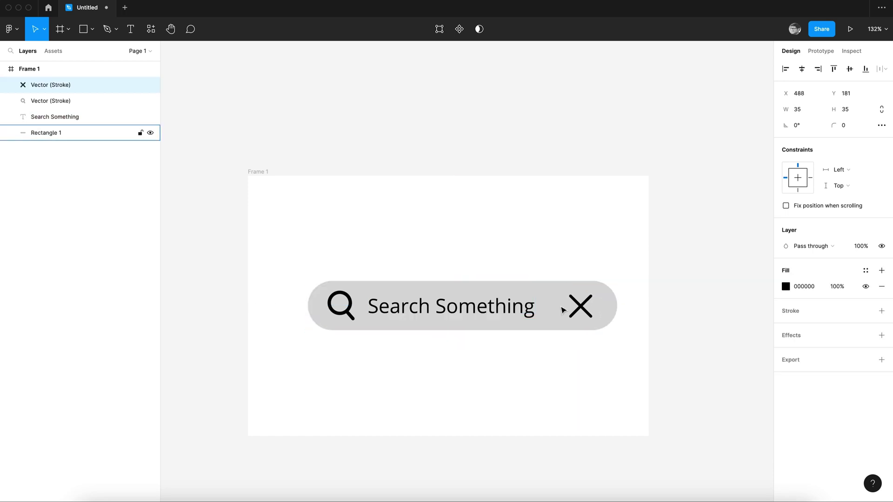
pyautogui.press('Tab')
pyautogui.press('Tab')
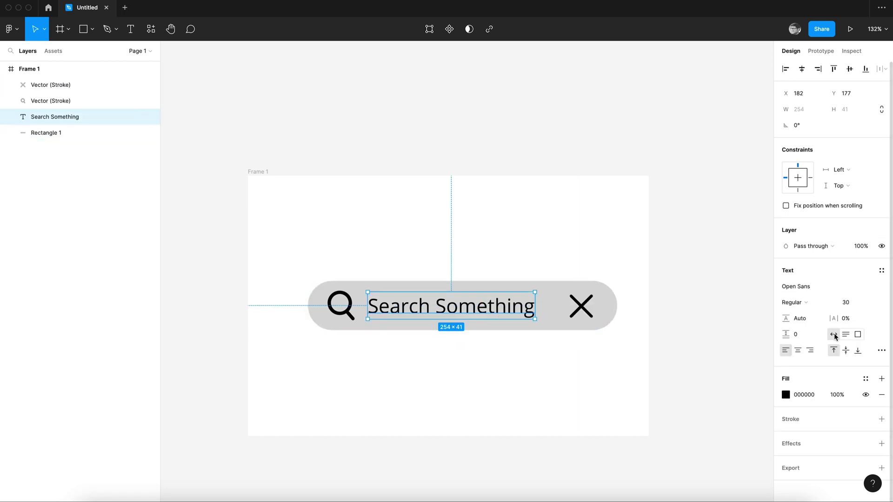
pyautogui.press('4')
pyautogui.click(553, 316)
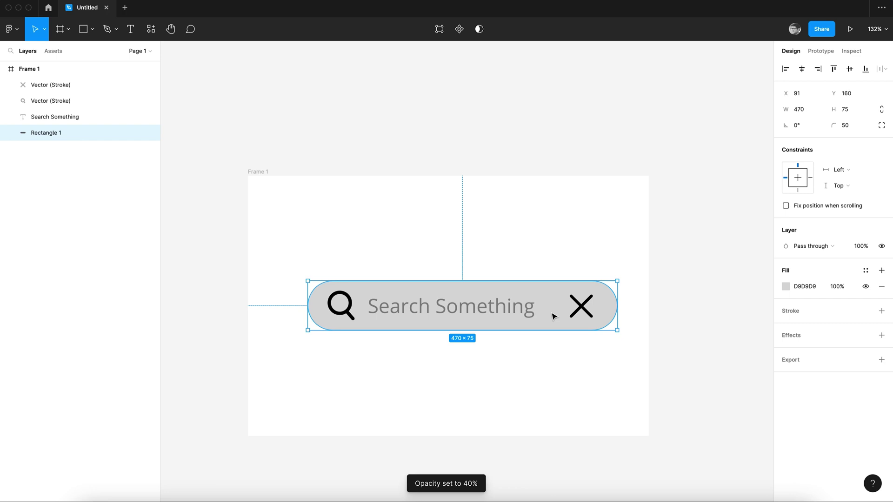
# Step: Edit the bar's fill colour, duplicate the frame leftward, and rename the copy Frame 3
pyautogui.click(805, 287)
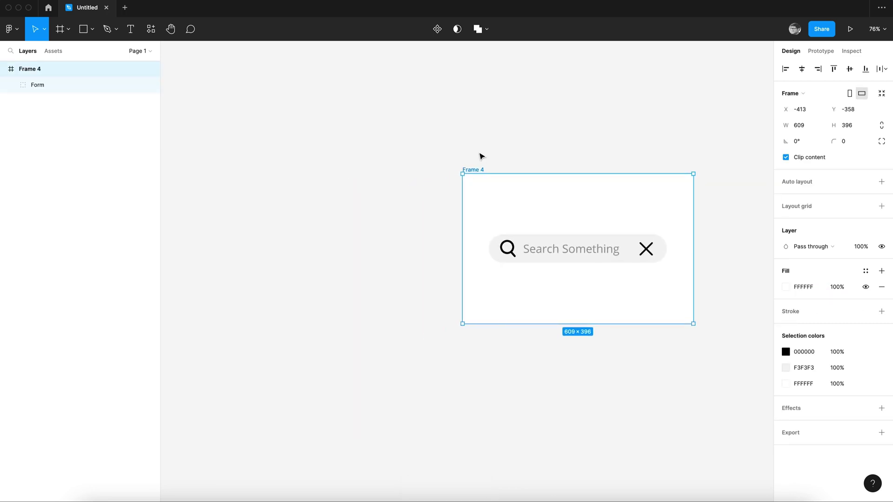
pyautogui.hscroll(-2, 481, 156)
pyautogui.keyDown('alt'); pyautogui.moveTo(502, 168); pyautogui.dragTo(219, 167); pyautogui.keyUp('alt')
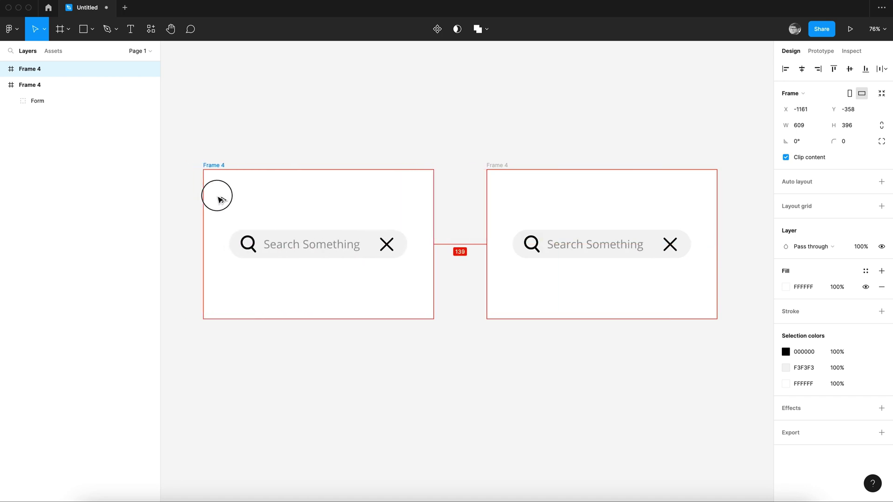
pyautogui.press('Right')
pyautogui.press('Right')
pyautogui.press('Right')
pyautogui.press('Right')
pyautogui.press('Right')
pyautogui.press('Right')
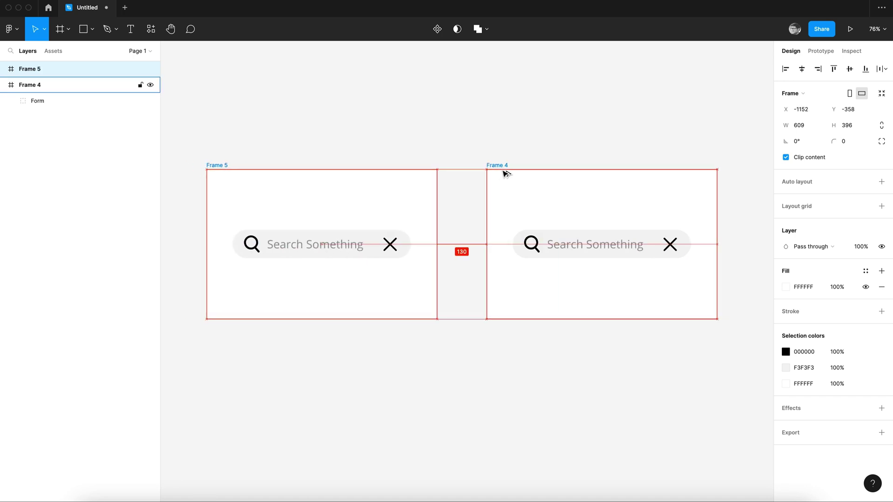
pyautogui.press('Right')
pyautogui.press('Right')
pyautogui.press('Right')
pyautogui.press('Right')
pyautogui.press('Right')
pyautogui.press('Right')
pyautogui.press('Right')
pyautogui.press('Right')
pyautogui.press('Right')
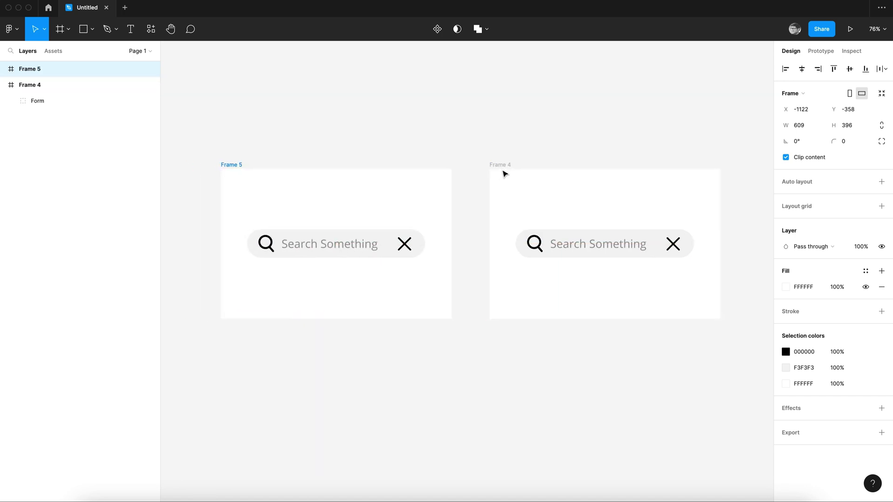
pyautogui.hscroll(-2, 318, 143)
pyautogui.hotkey('ctrl', 'r')
pyautogui.press('BackSpace')
pyautogui.write('3')
pyautogui.press('Return')
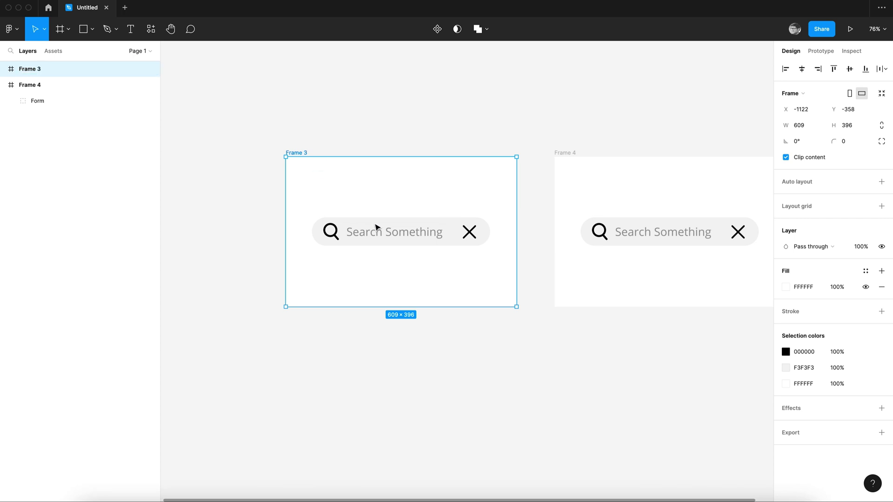
# Step: Hide Frame 3's placeholder text and X, and centre its magnifier horizontally
pyautogui.doubleClick(389, 231)
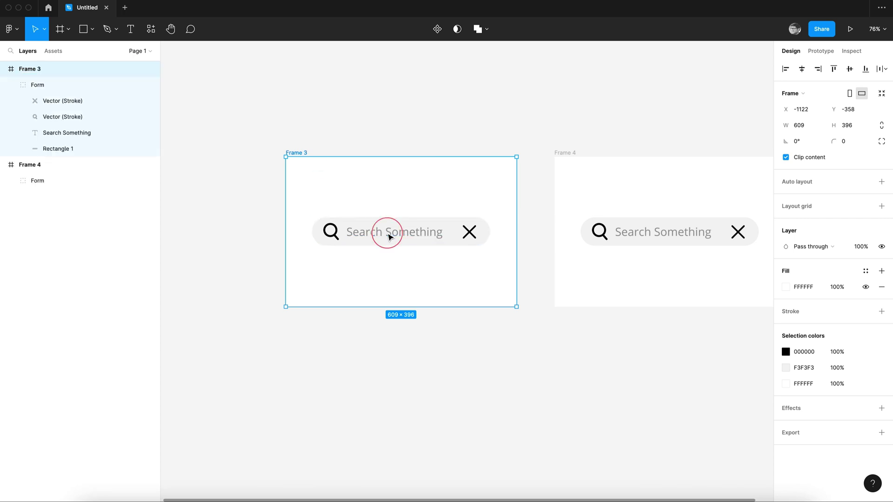
pyautogui.keyDown('shift'); pyautogui.click(468, 233); pyautogui.keyUp('shift')
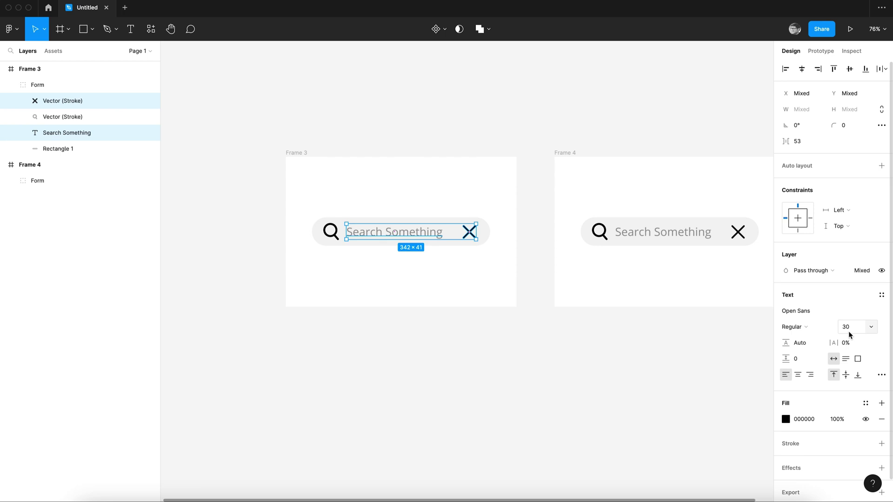
pyautogui.click(437, 266)
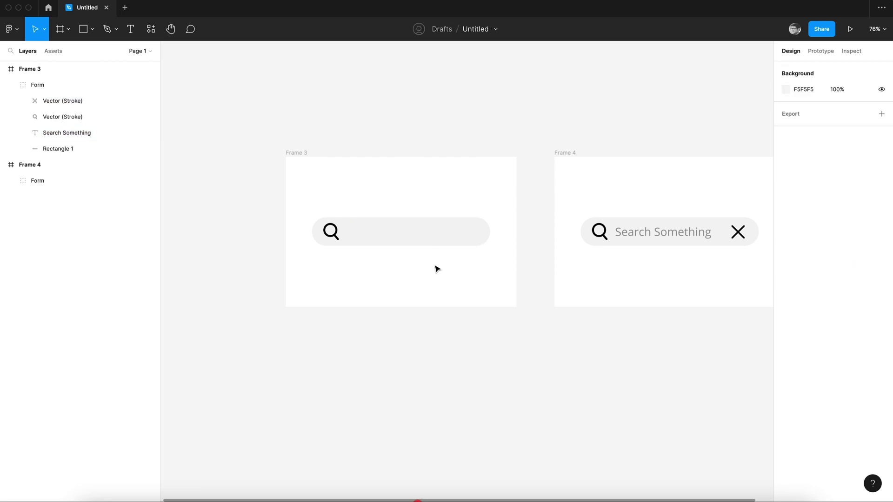
pyautogui.doubleClick(332, 232)
pyautogui.click(801, 68)
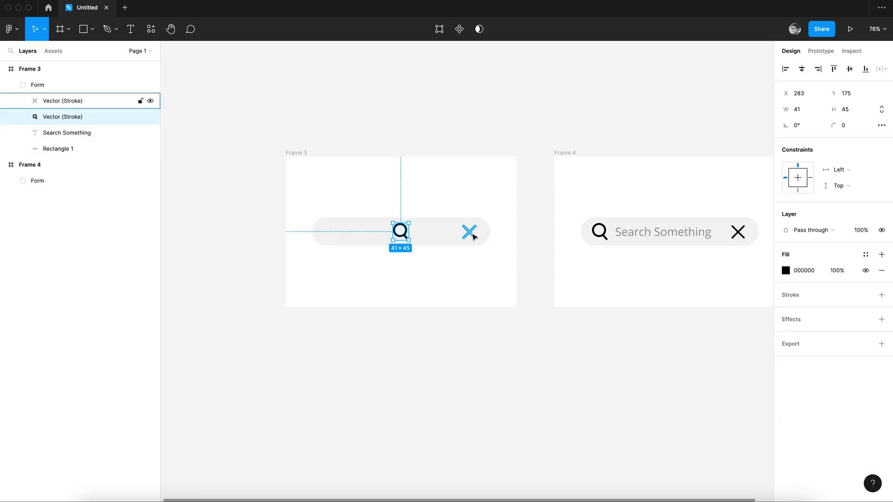
# Step: Shrink the grey bar to a 75-wide circle around the magnifier
pyautogui.click(470, 233)
pyautogui.press('Tab')
pyautogui.press('Tab')
pyautogui.press('Tab')
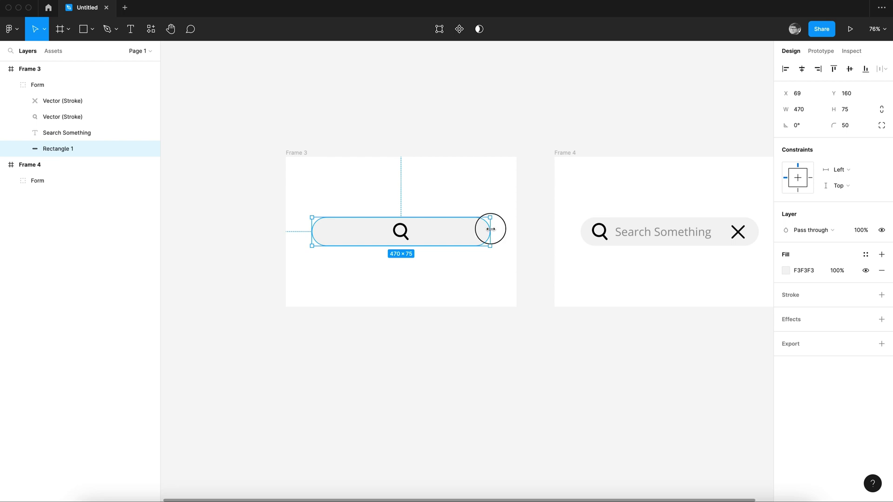
pyautogui.moveTo(490, 229); pyautogui.dragTo(415, 228)
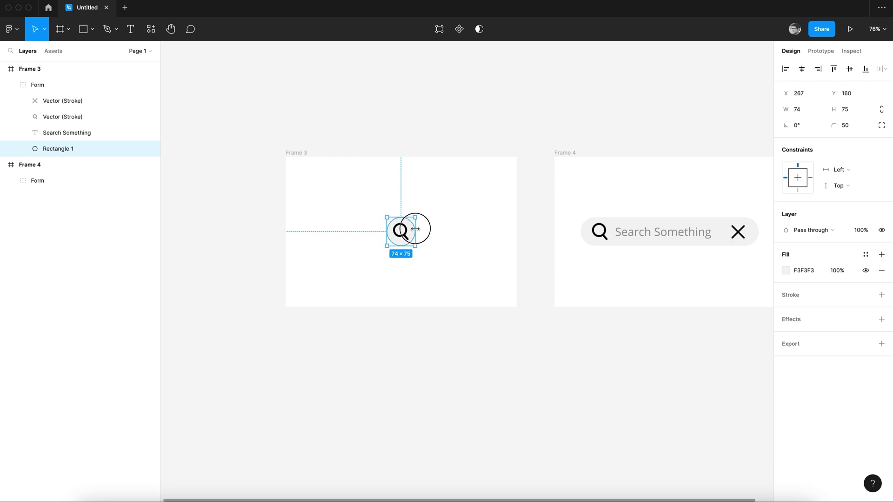
# Step: Duplicate the frame to the left as Frame 1 and set its grey circle to 0% opacity
pyautogui.moveTo(454, 166); pyautogui.dragTo(282, 200)
pyautogui.hotkey('ctrl', 'r')
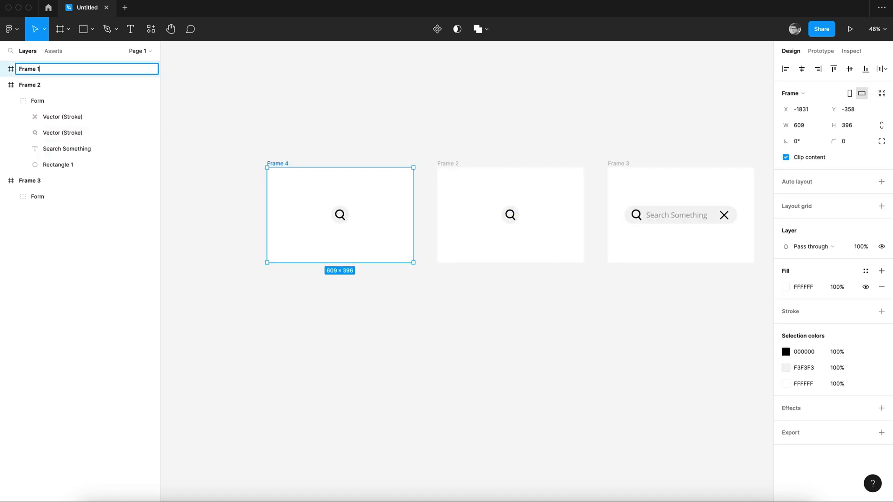
pyautogui.press('Return')
pyautogui.scroll(5, 342, 208)
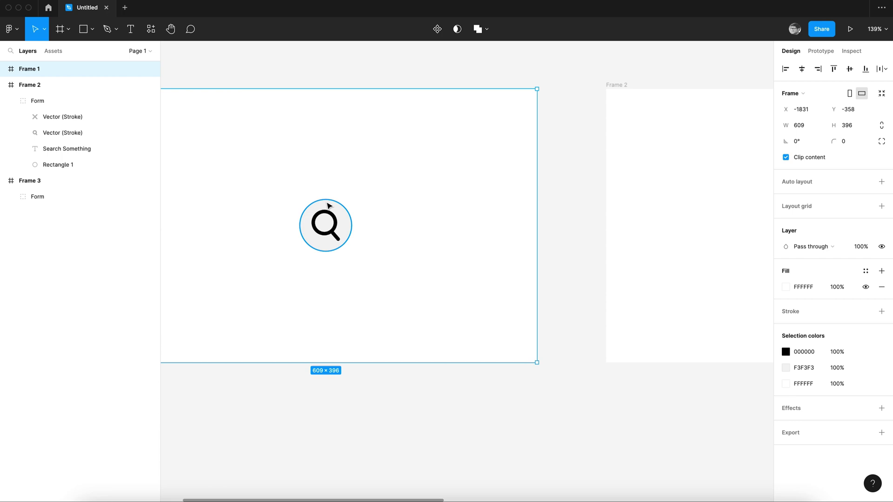
pyautogui.scroll(-3, 375, 215)
pyautogui.click(346, 222)
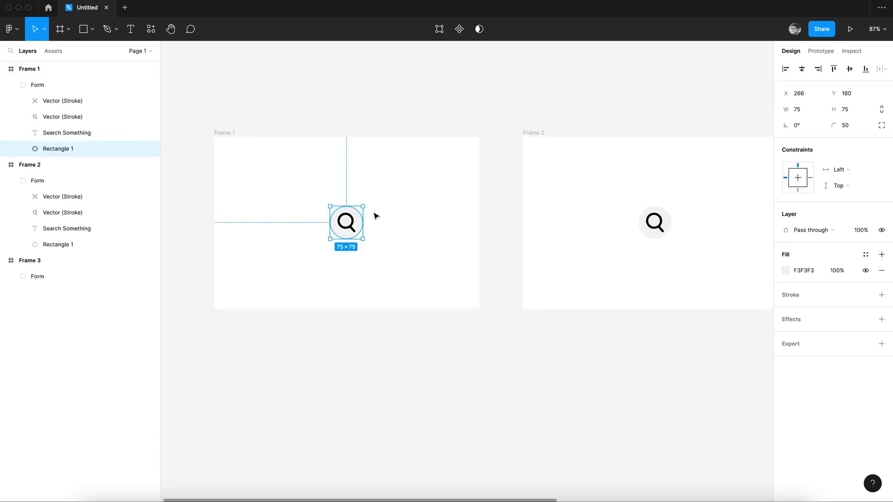
pyautogui.press('0')
pyautogui.press('0')
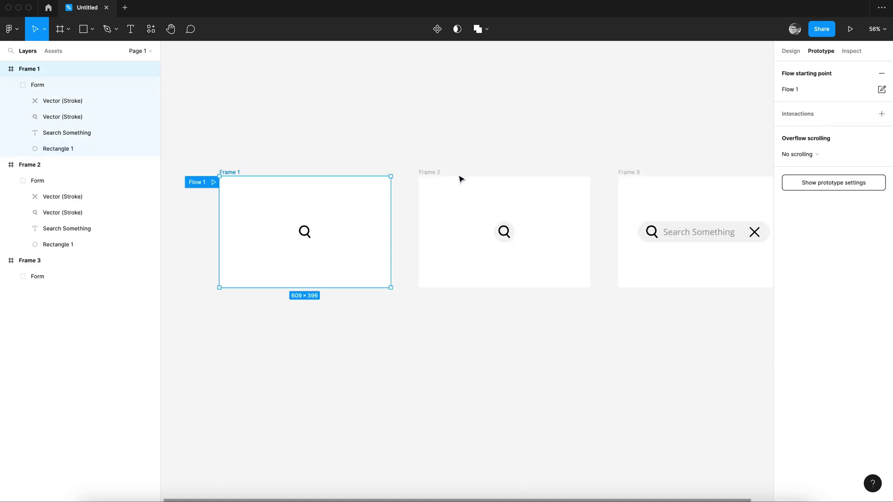
# Step: Link Frame 1's magnifier to Frame 2 with a While hovering trigger and Smart animate
pyautogui.click(308, 232)
pyautogui.doubleClick(309, 232)
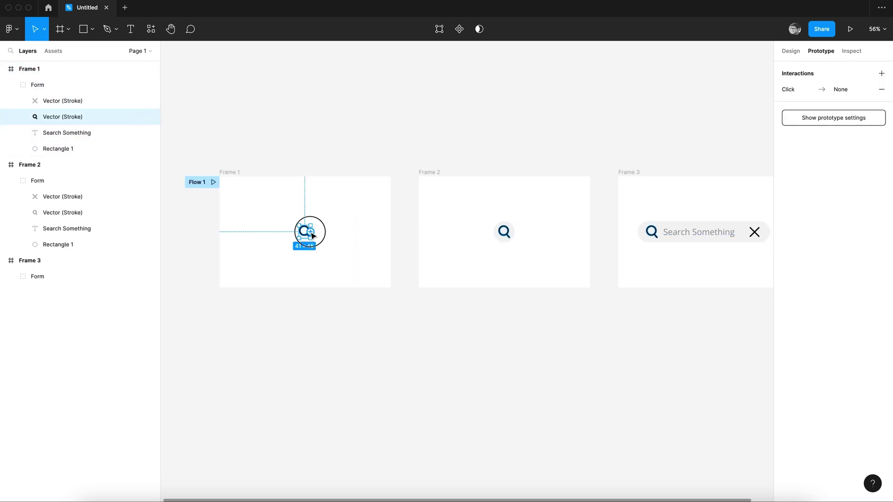
pyautogui.moveTo(310, 232); pyautogui.dragTo(427, 242)
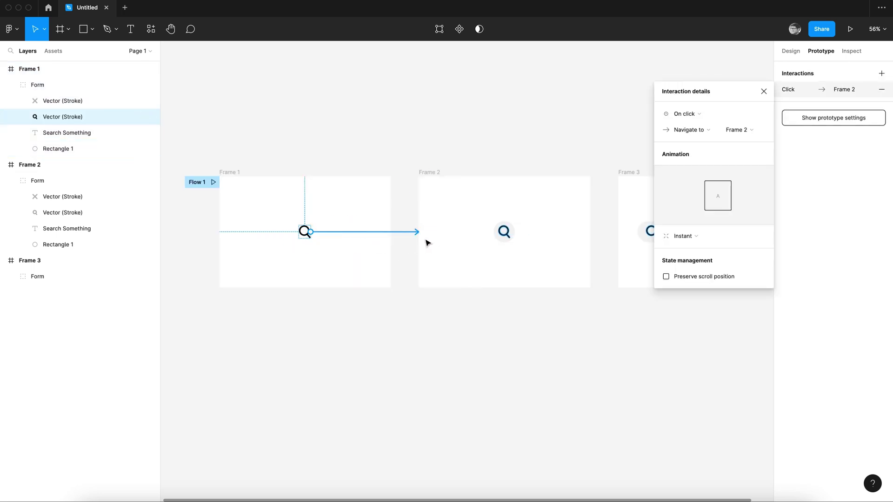
pyautogui.click(689, 114)
pyautogui.click(706, 135)
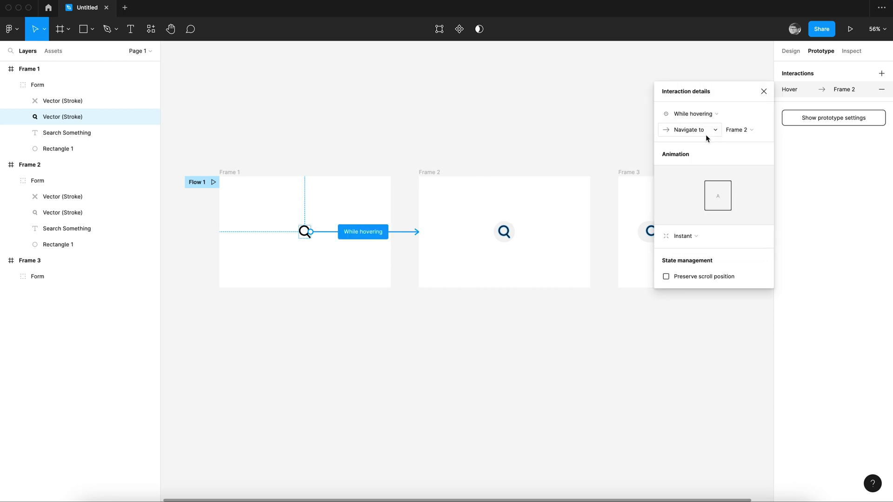
pyautogui.click(696, 237)
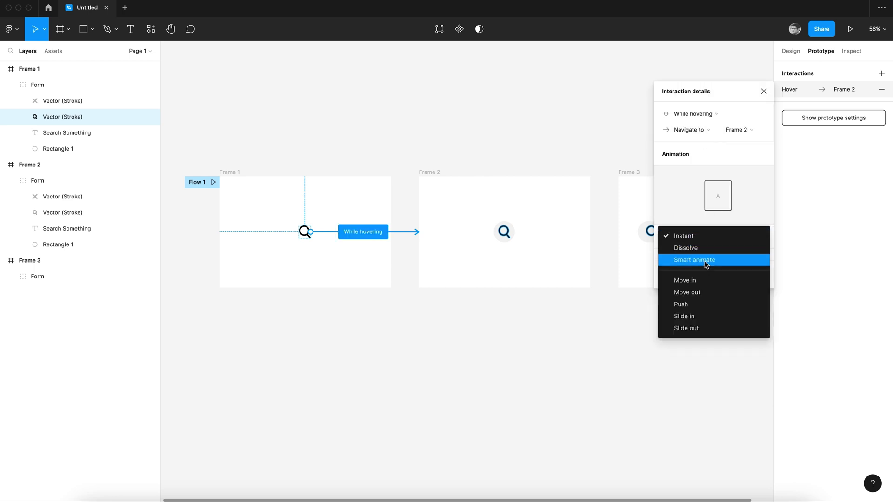
pyautogui.click(702, 260)
pyautogui.click(590, 347)
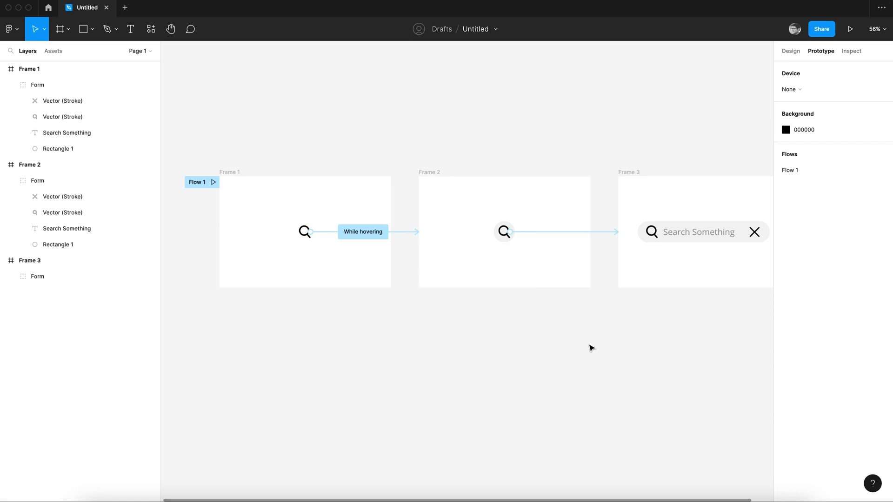
pyautogui.hscroll(2, 544, 307)
# Step: Check the Frame 2 to Frame 3 link, then connect Frame 3's X icon to Frame 1
pyautogui.click(431, 187)
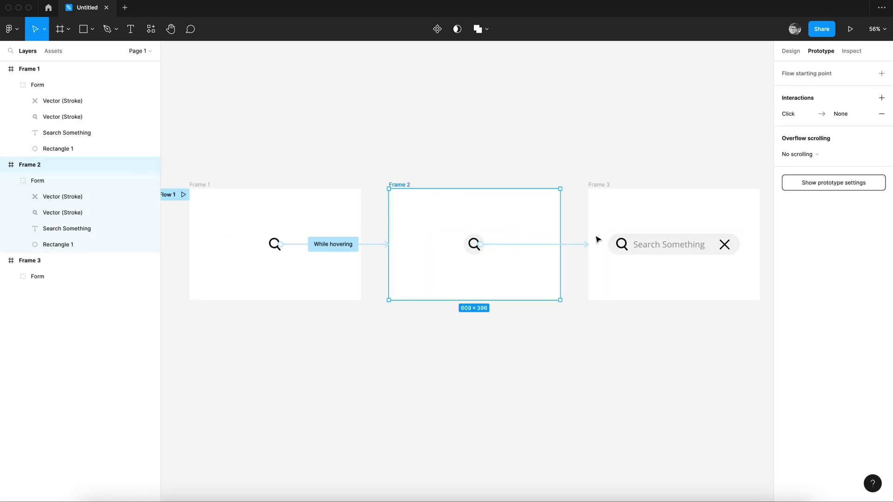
pyautogui.click(532, 245)
pyautogui.hscroll(2, 632, 267)
pyautogui.click(516, 151)
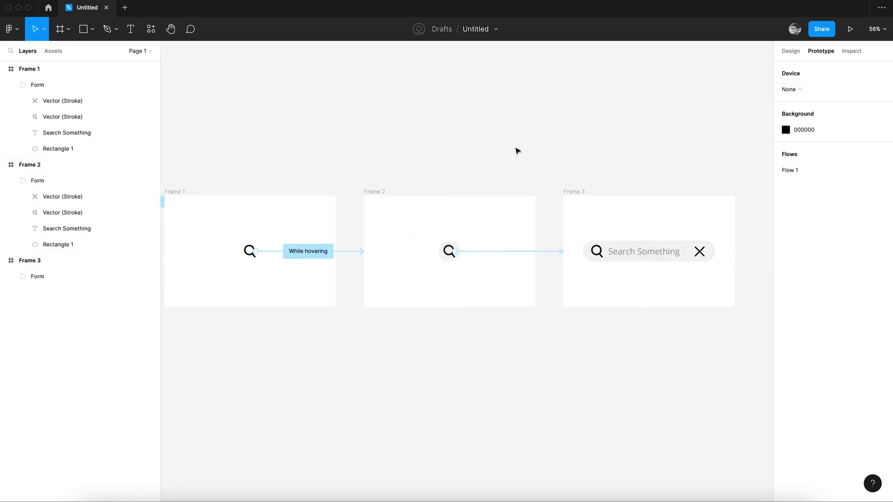
pyautogui.hscroll(2, 516, 150)
pyautogui.doubleClick(660, 261)
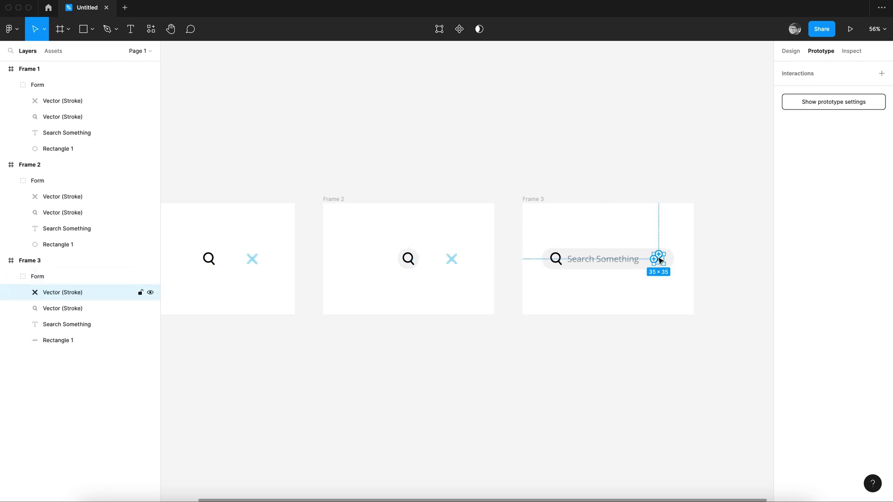
pyautogui.moveTo(660, 257); pyautogui.dragTo(205, 224)
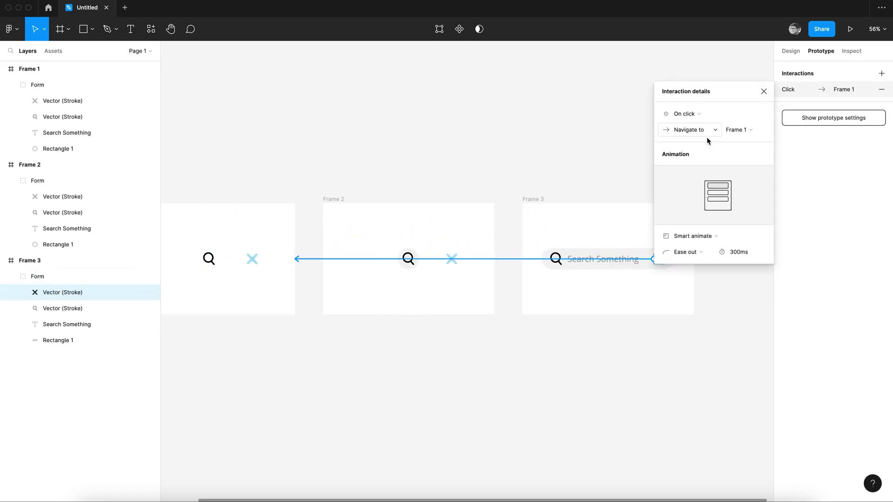